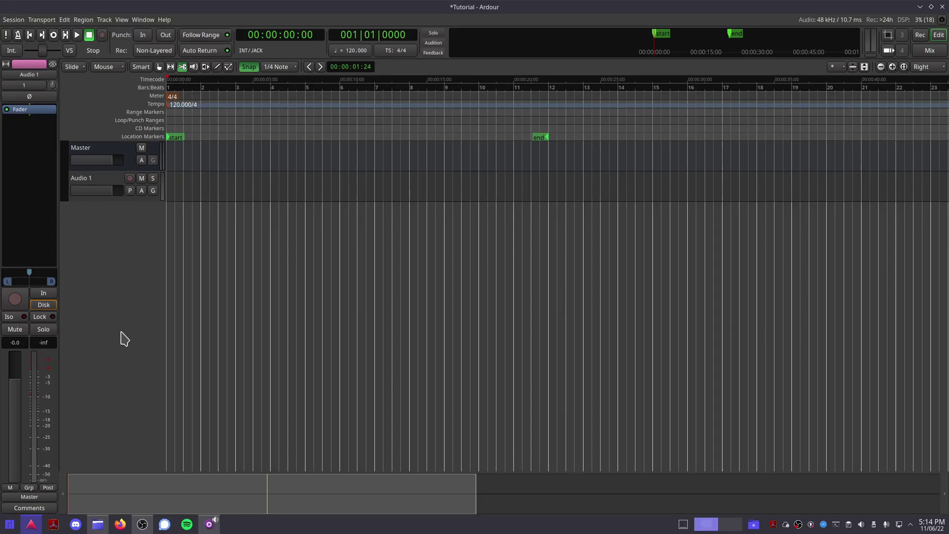
- Open Session > Import (Add Existing Media) and reposition the browser showing the Loops - Top folder
click(15, 20)
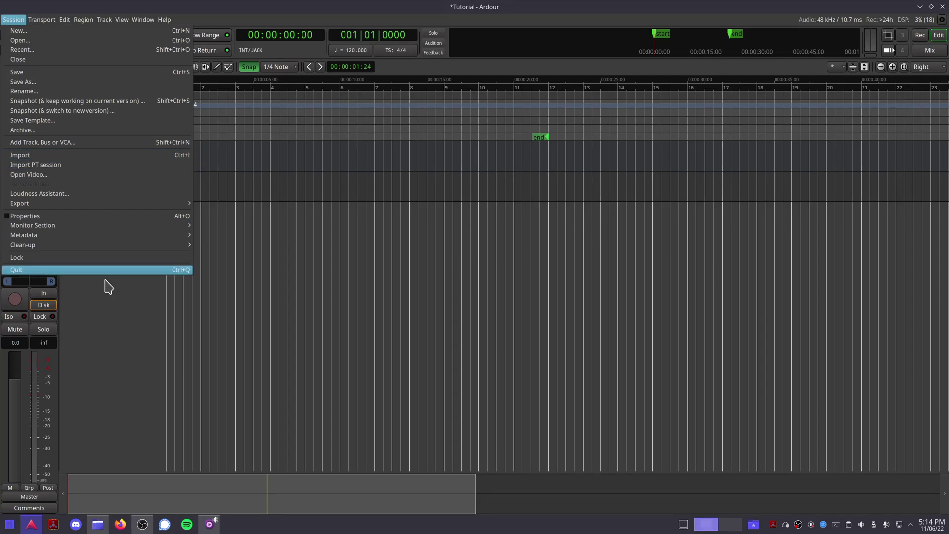
click(127, 325)
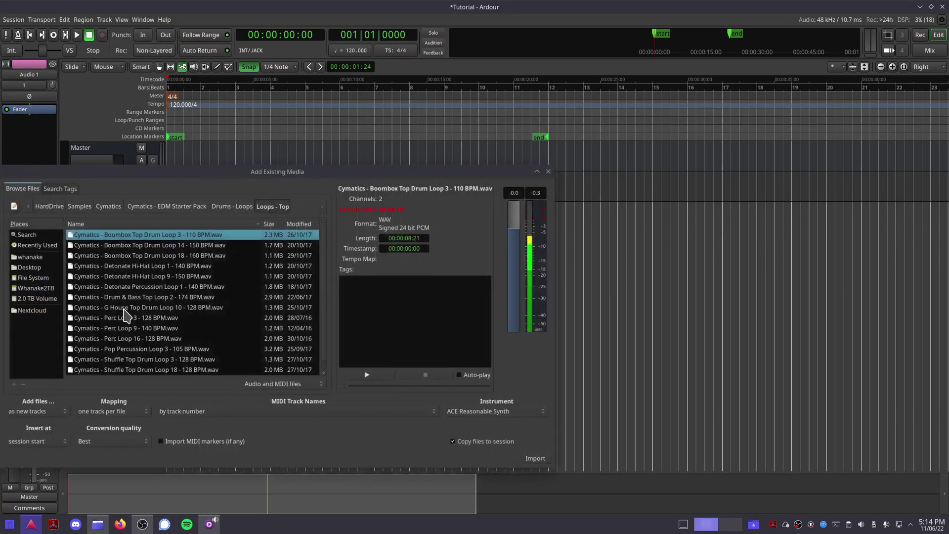
drag(169, 176, 300, 158)
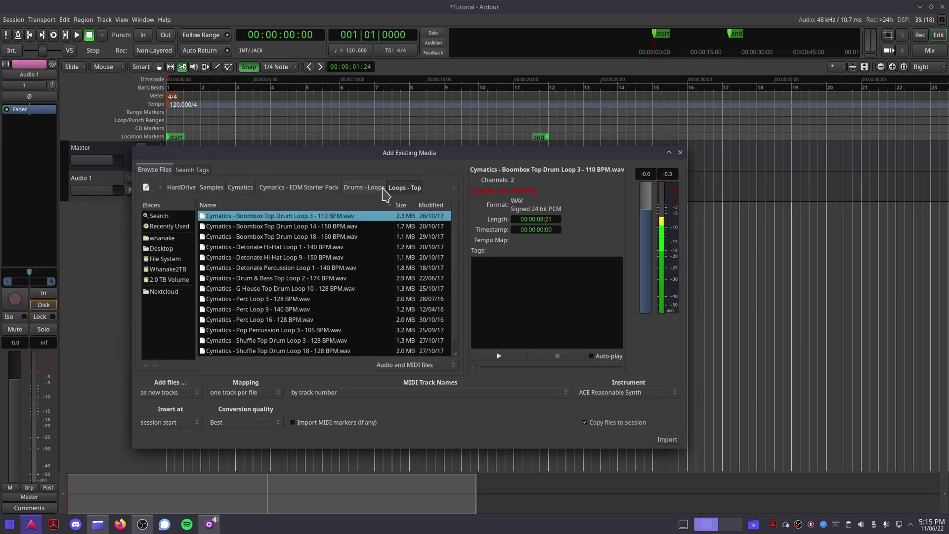
- Audition Detonate Hi-Hat Loop 1, G House Top Drum Loop 10 and Detonate Percussion Loop 1, returning to Hi-Hat Loop 1
click(293, 248)
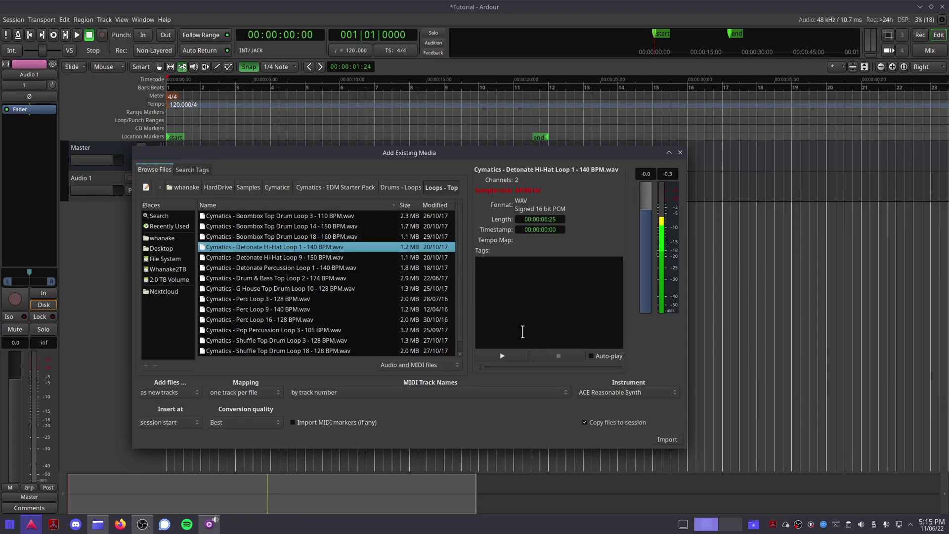
click(498, 356)
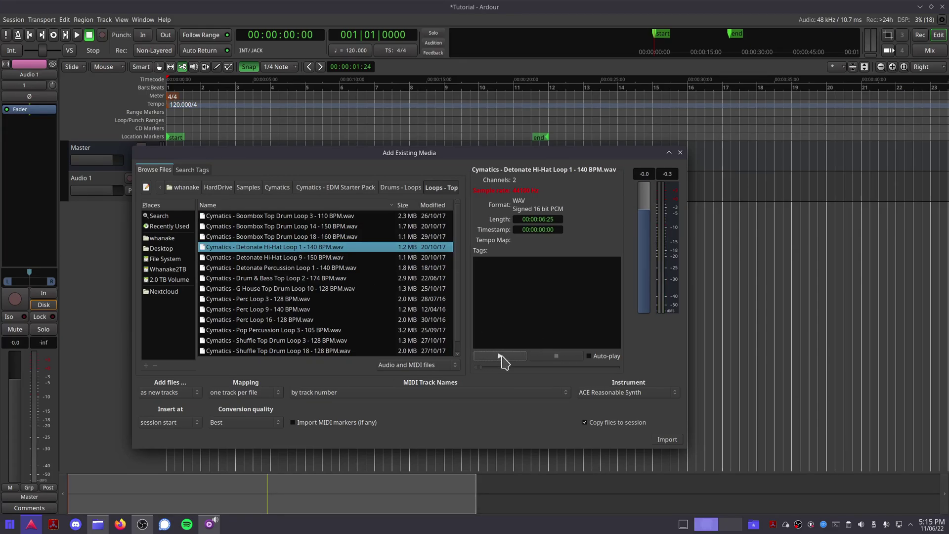
click(556, 357)
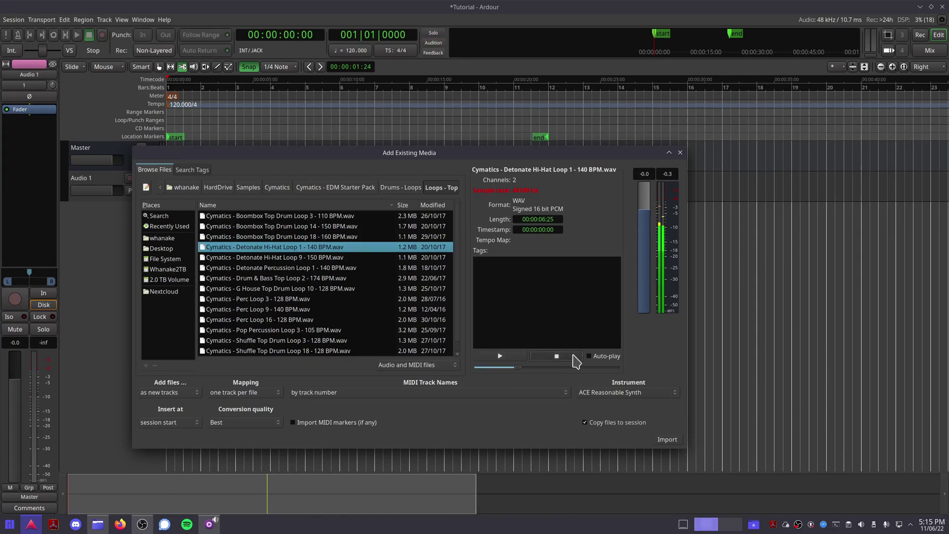
click(298, 288)
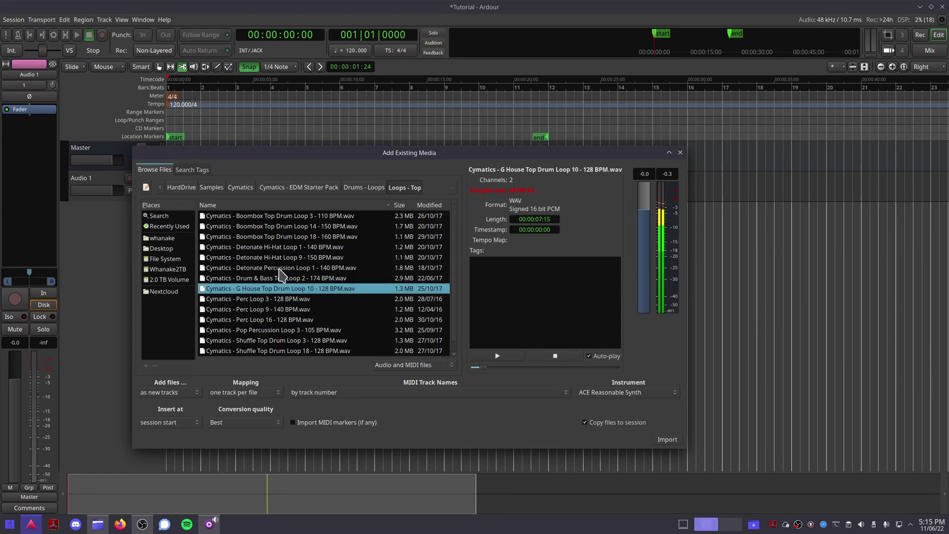
click(280, 268)
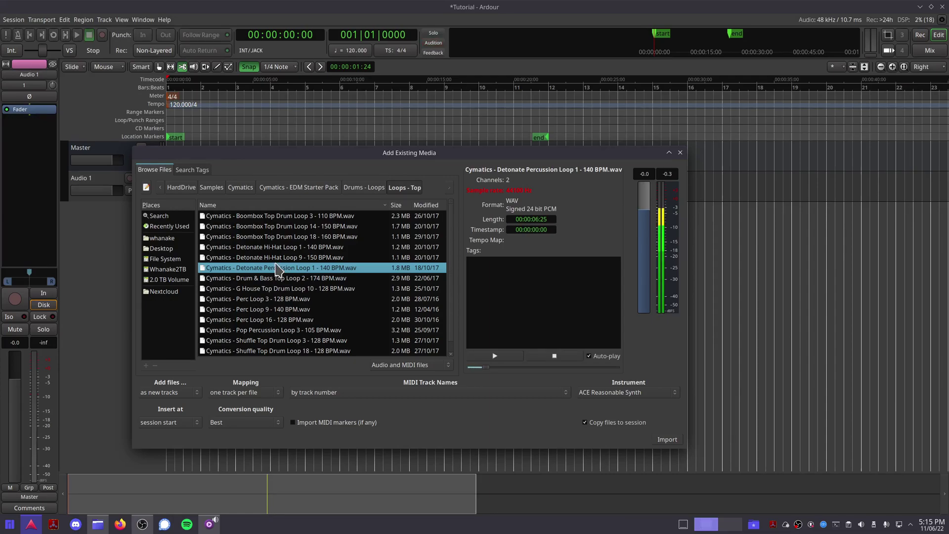
click(270, 249)
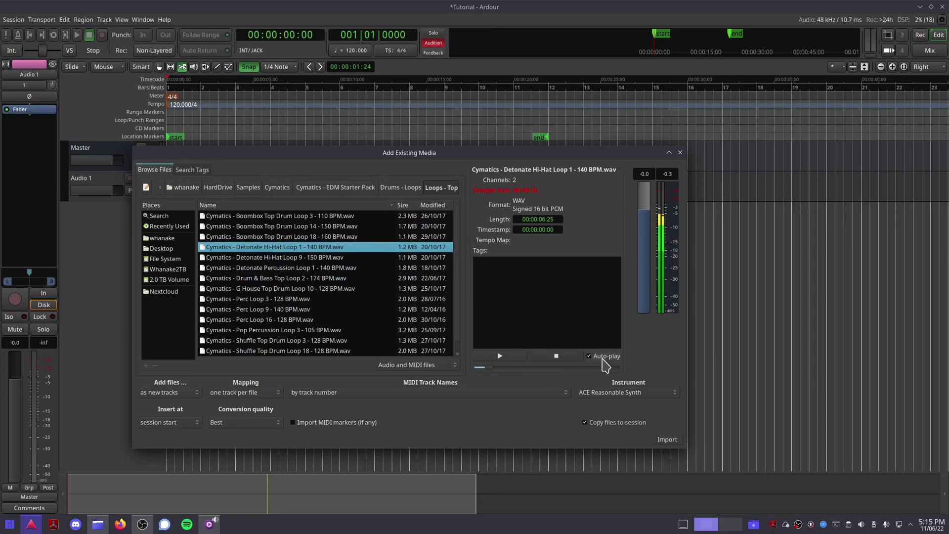
click(555, 357)
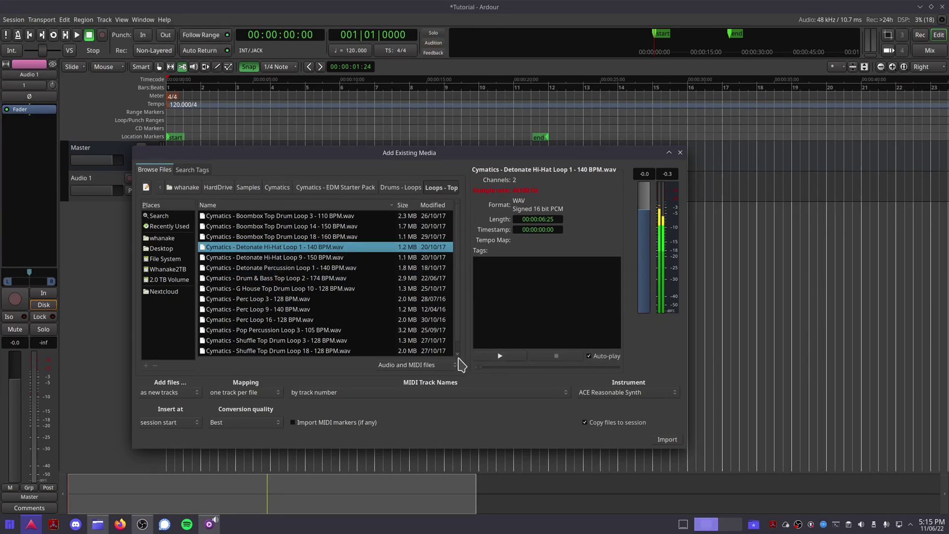
- Switch the file-type filter to MIDI only, then back to audio and MIDI files
click(428, 369)
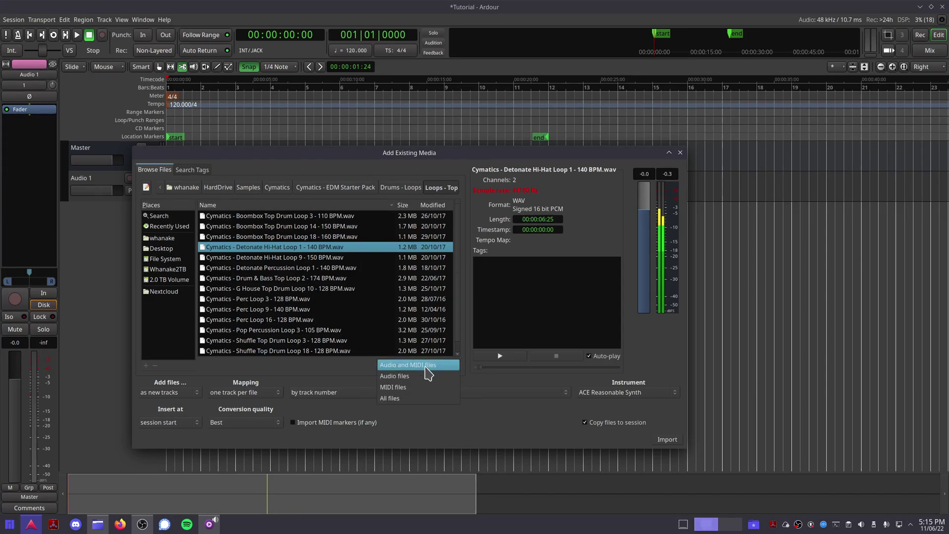
click(418, 387)
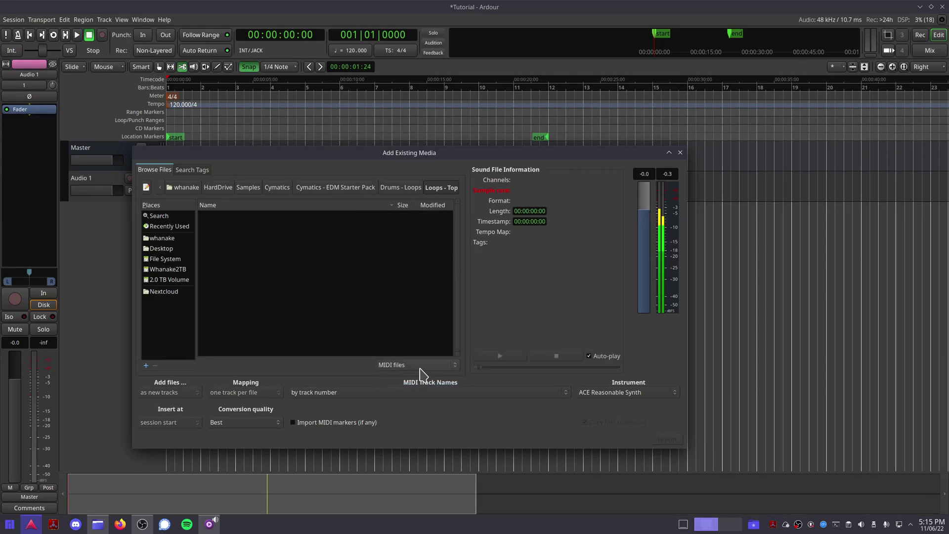
click(419, 366)
click(415, 340)
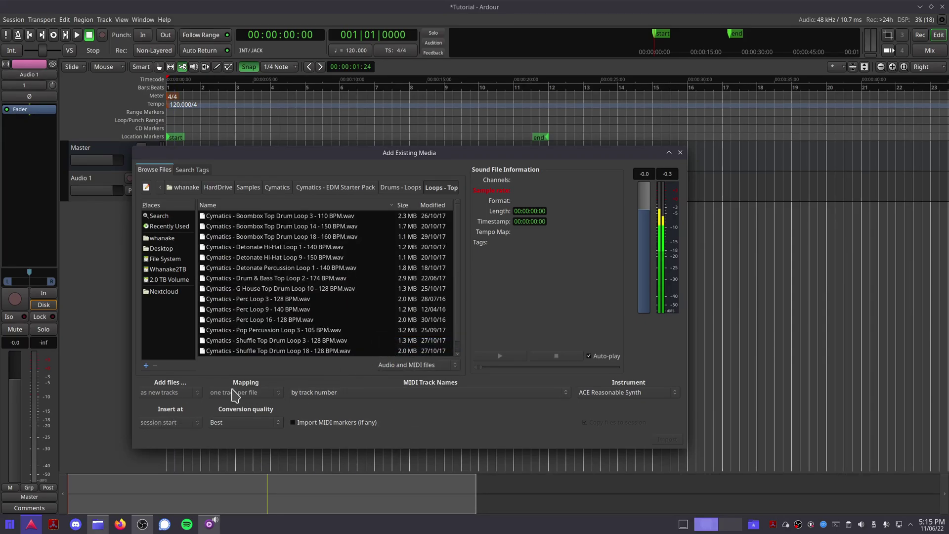
- Select Detonate Hi-Hat Loop 9 through Perc Loop 16 and import them as new tracks
click(249, 320)
shift+click(242, 259)
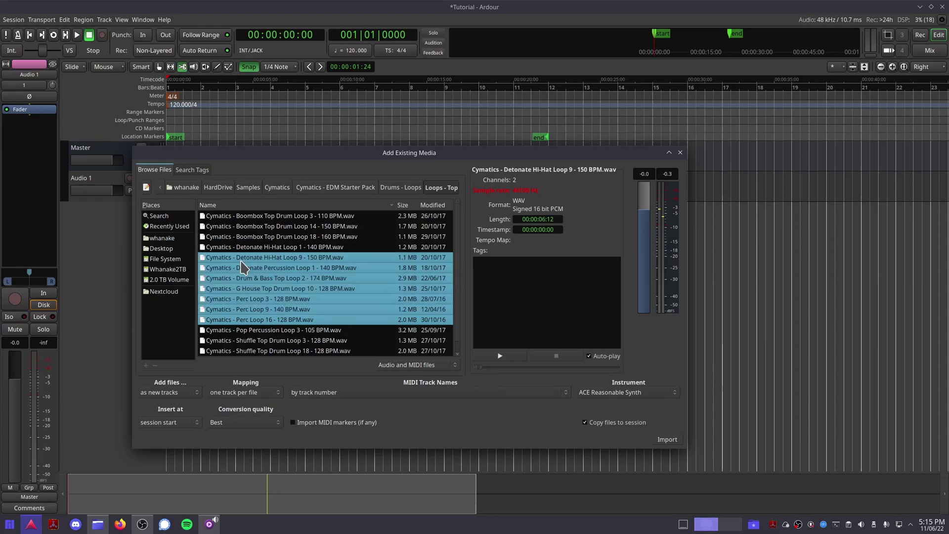
click(669, 442)
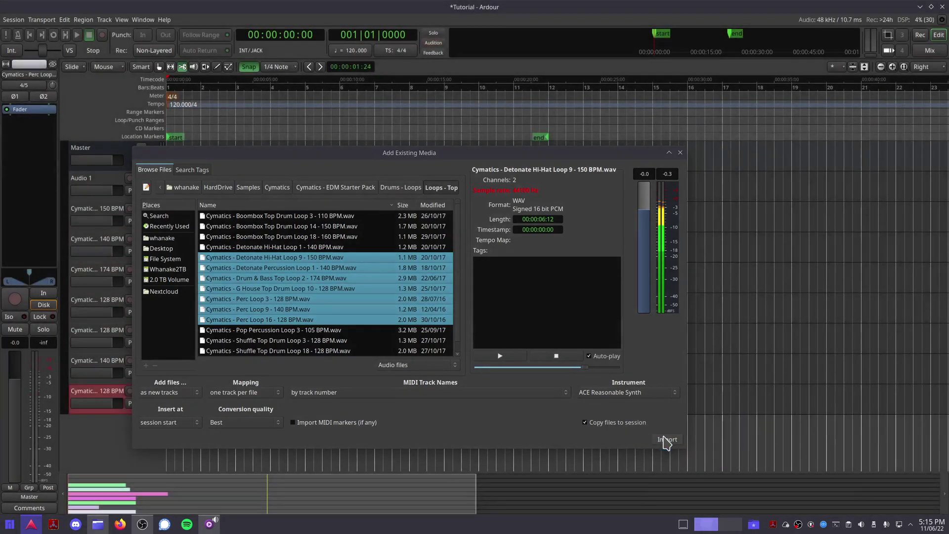
- Close the import browser, zoom in, and try moving the 174 BPM and 150 BPM regions
click(680, 153)
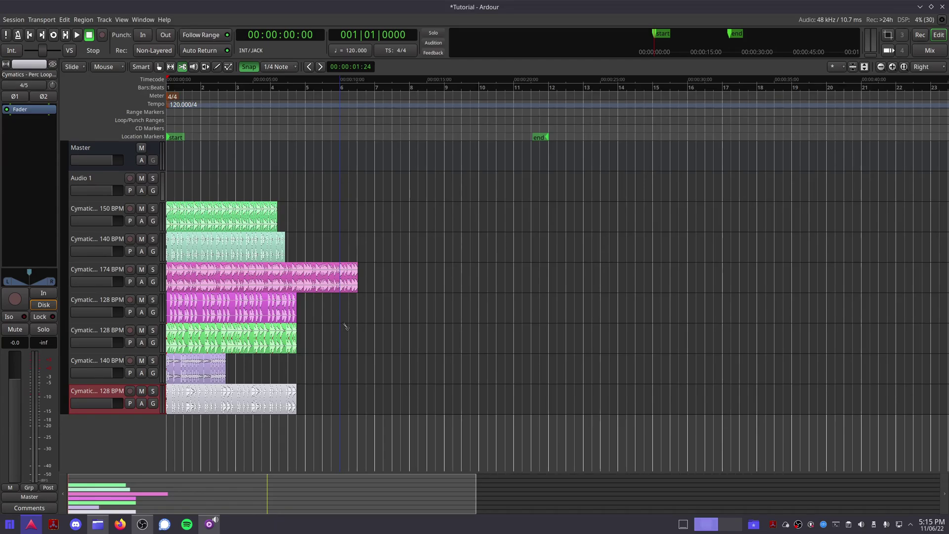
key(equal)
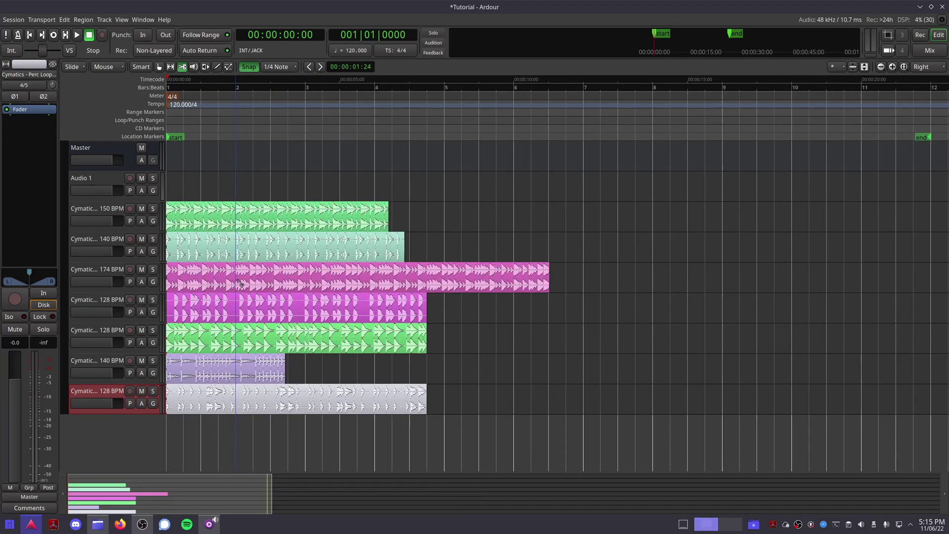
drag(235, 281, 231, 192)
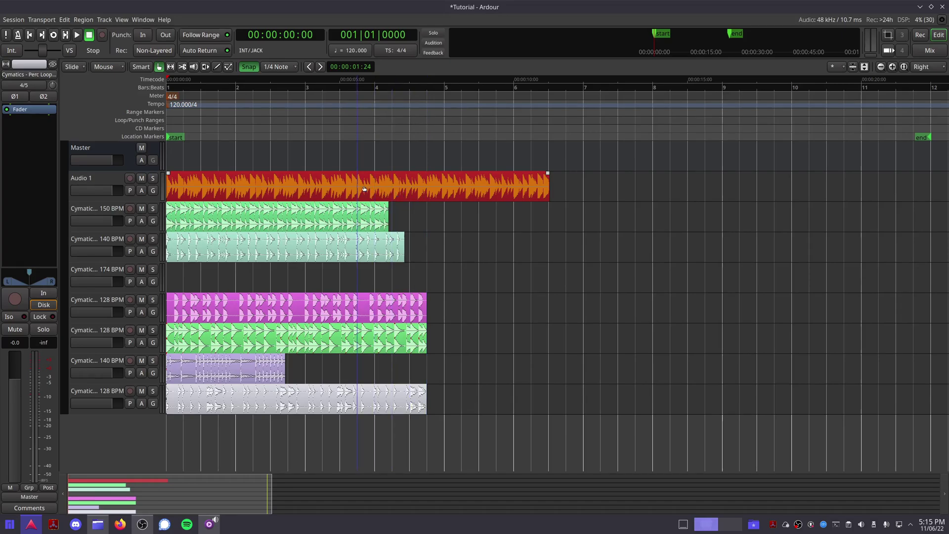
drag(361, 191, 345, 270)
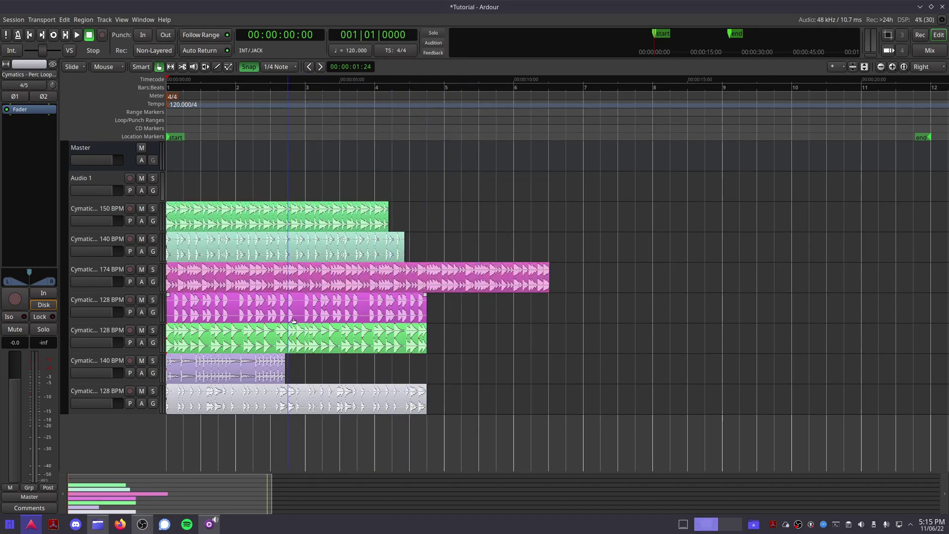
drag(229, 218, 286, 217)
- Split the 150 BPM region at two points and time-stretch one split piece
click(170, 66)
click(182, 66)
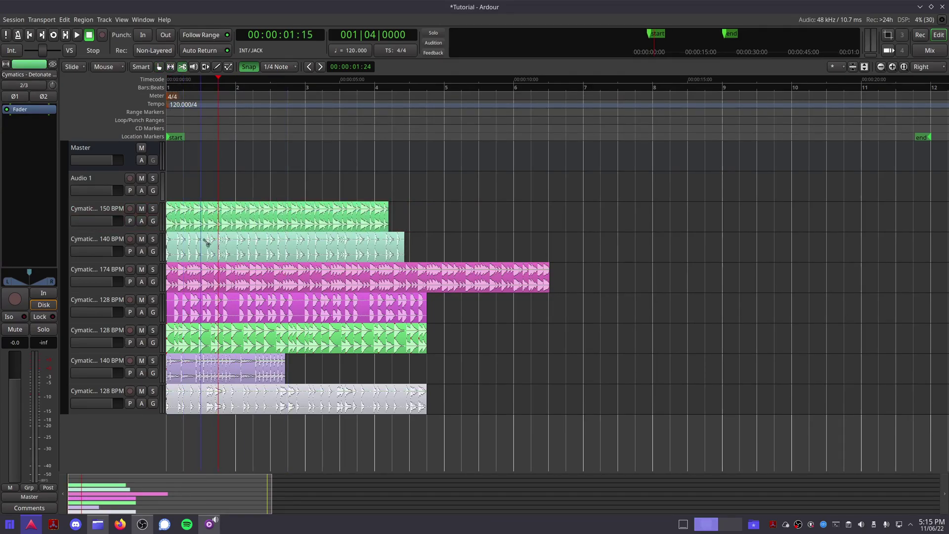
click(323, 223)
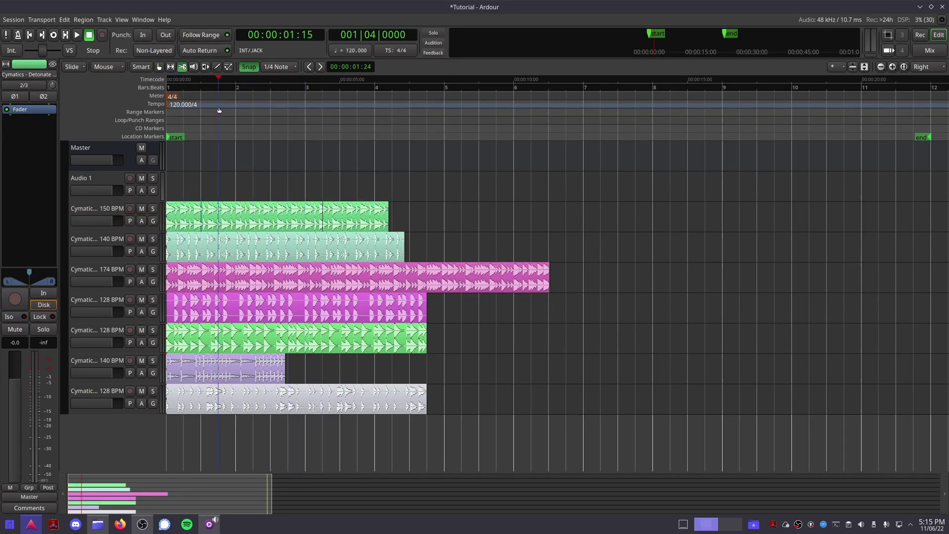
click(184, 206)
click(205, 66)
drag(193, 221, 258, 227)
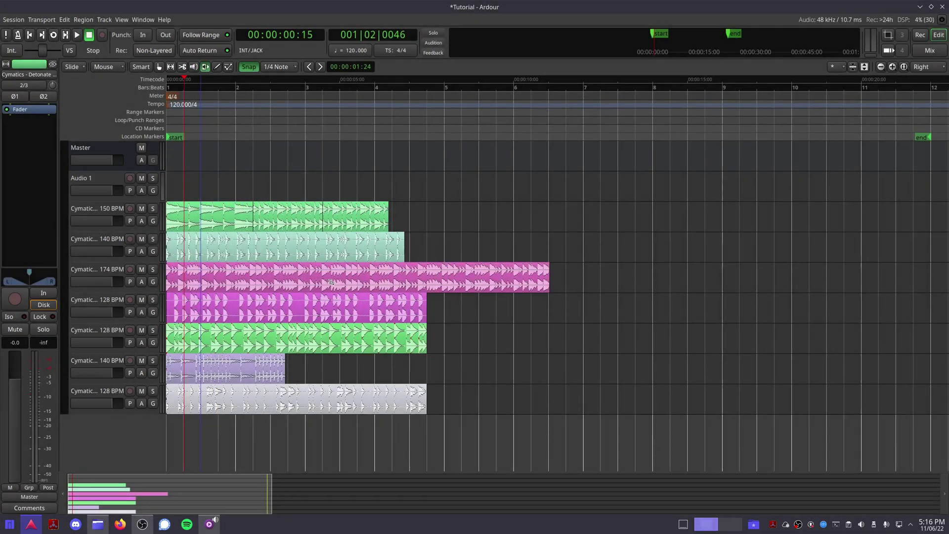
- Add a gain point to the 150 BPM region and drag it to reshape its volume envelope
click(217, 66)
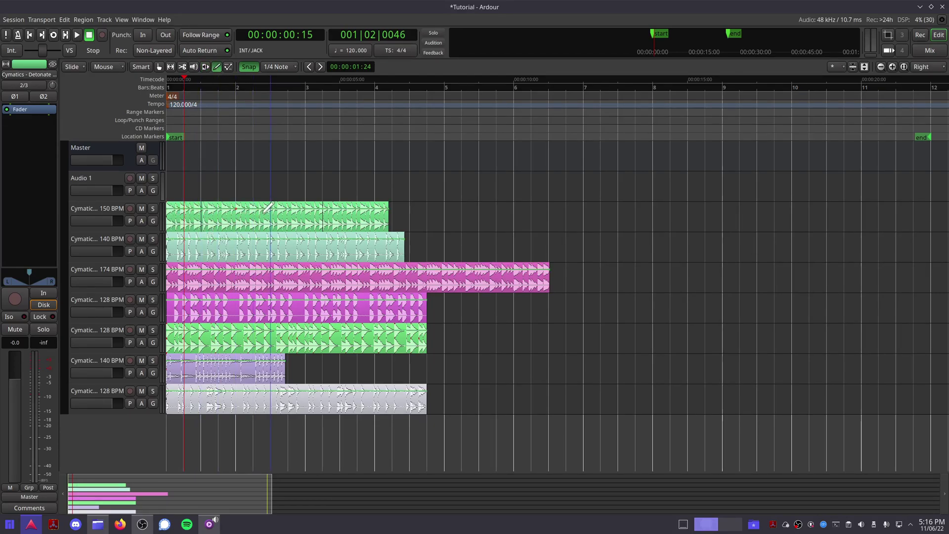
click(306, 209)
click(228, 66)
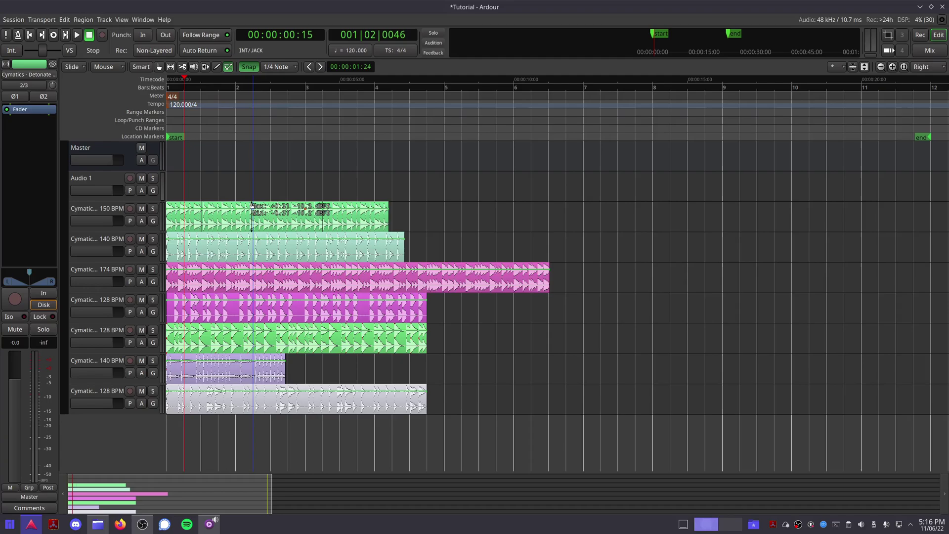
drag(220, 209, 390, 220)
- With the Grab tool, trim the right edge of the 174 BPM region
click(159, 66)
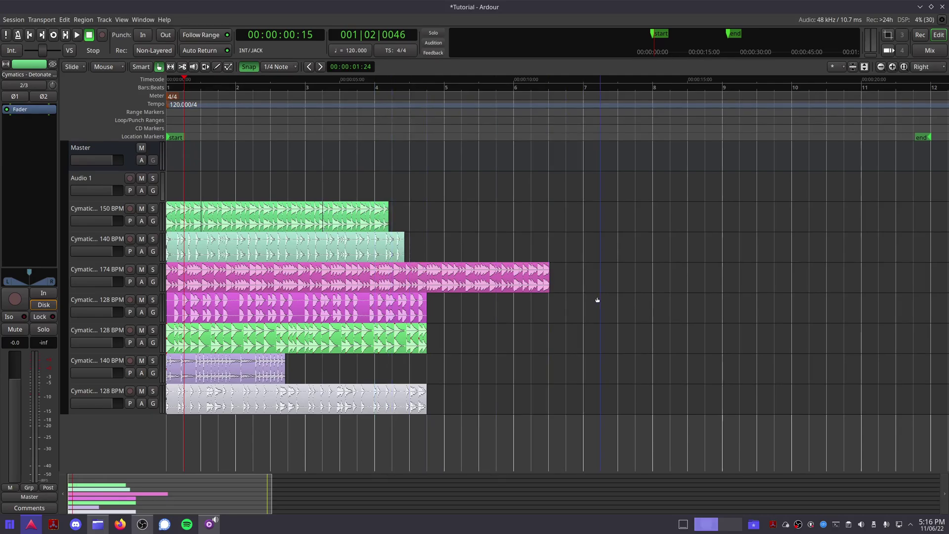
drag(547, 278, 491, 279)
scroll(498, 280, up, 4)
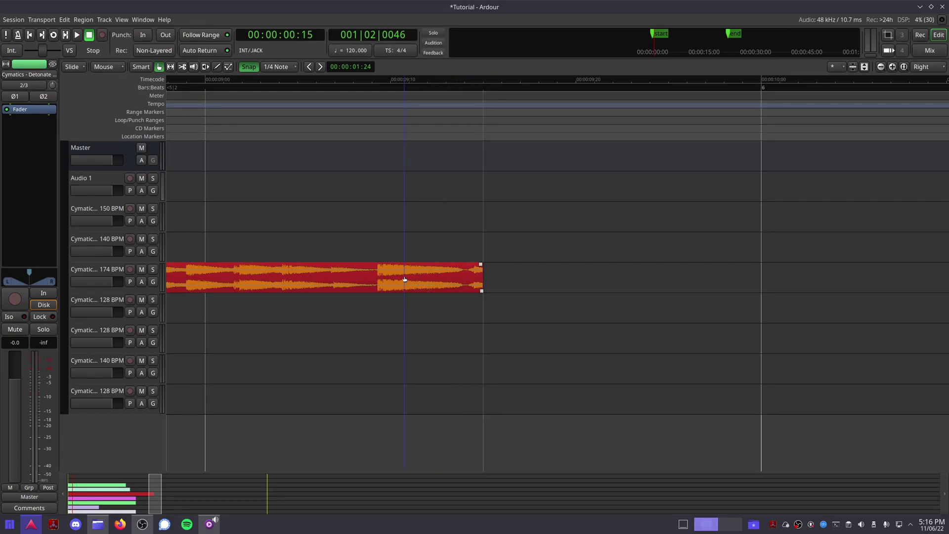
- Select the 174 BPM region and drag its fade-out handle to add a fade at its end
click(393, 316)
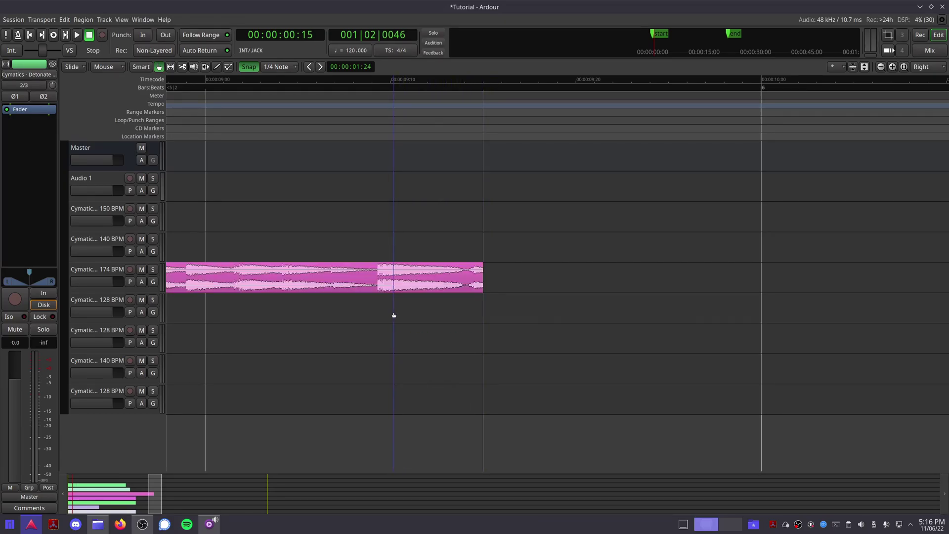
click(477, 269)
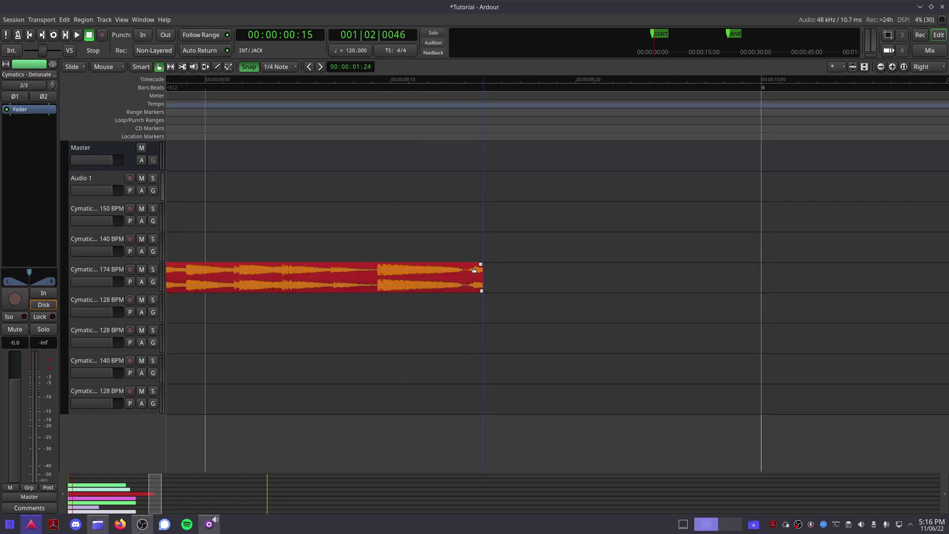
mouse_move(476, 269)
mouse_down()
mouse_move(217, 280)
mouse_move(455, 278)
mouse_move(488, 298)
mouse_move(477, 287)
mouse_move(758, 289)
mouse_move(501, 290)
mouse_up()
scroll(500, 290, down, 1)
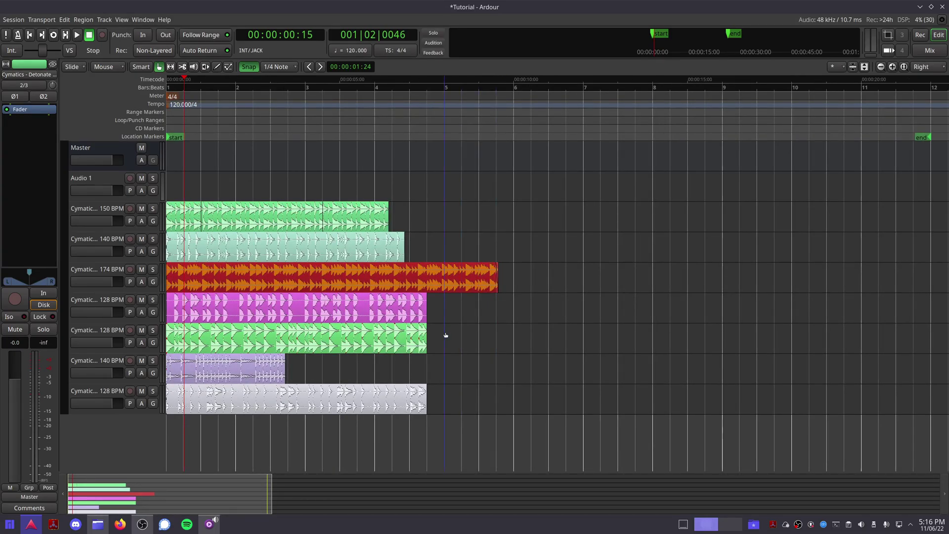
- Add a new MIDI track using the ACE Reasonable Synth instrument
double_click(131, 435)
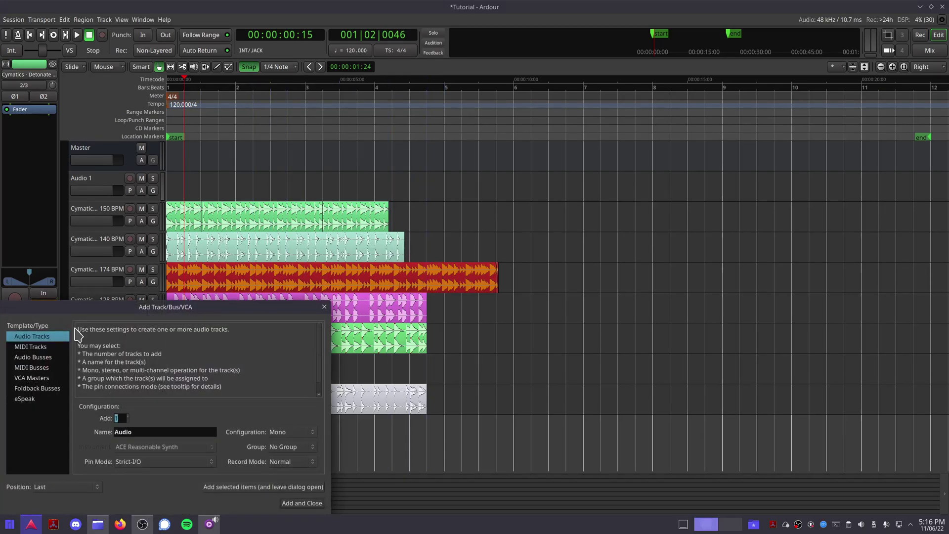
click(38, 349)
click(301, 504)
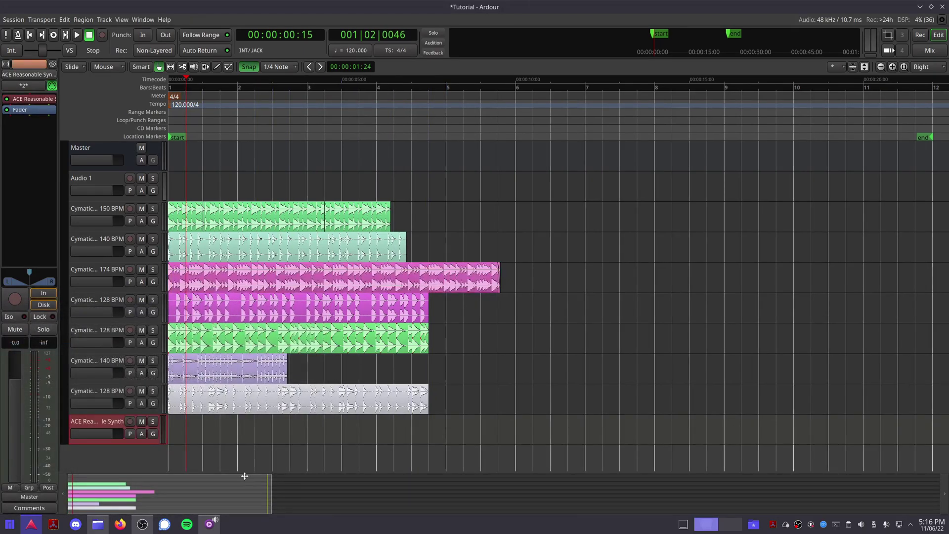
scroll(241, 474, down, 2)
- Draw an empty MIDI region from about bar 1.5 to bar 4 and make the track taller
key(d)
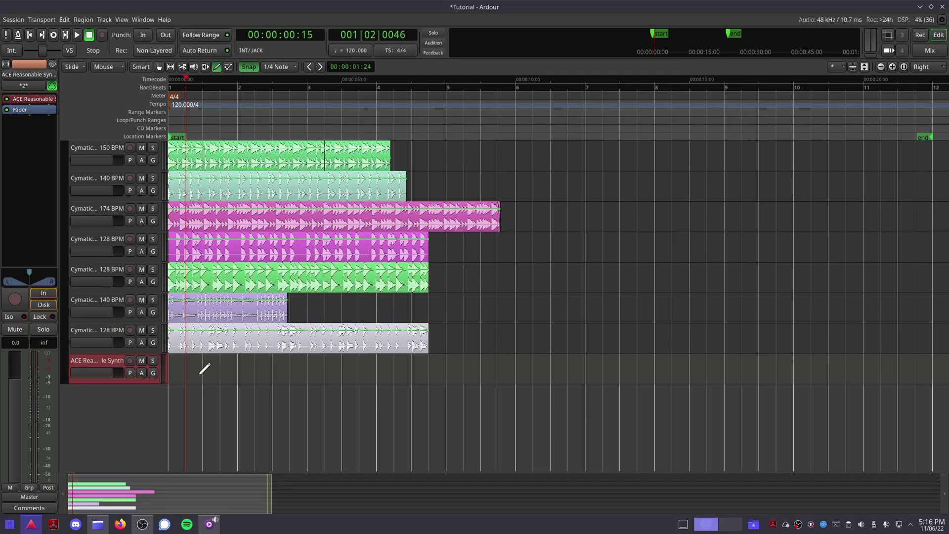
drag(200, 374, 381, 370)
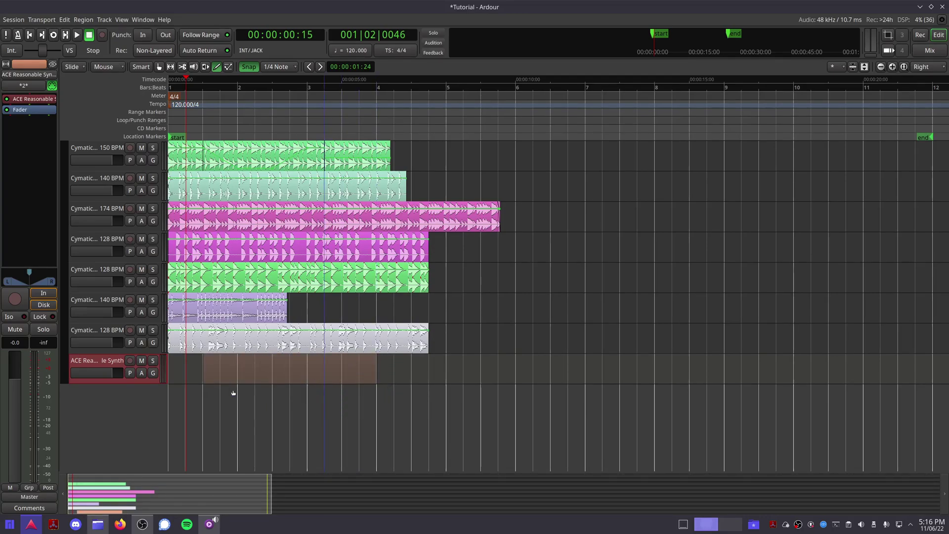
drag(109, 385, 111, 470)
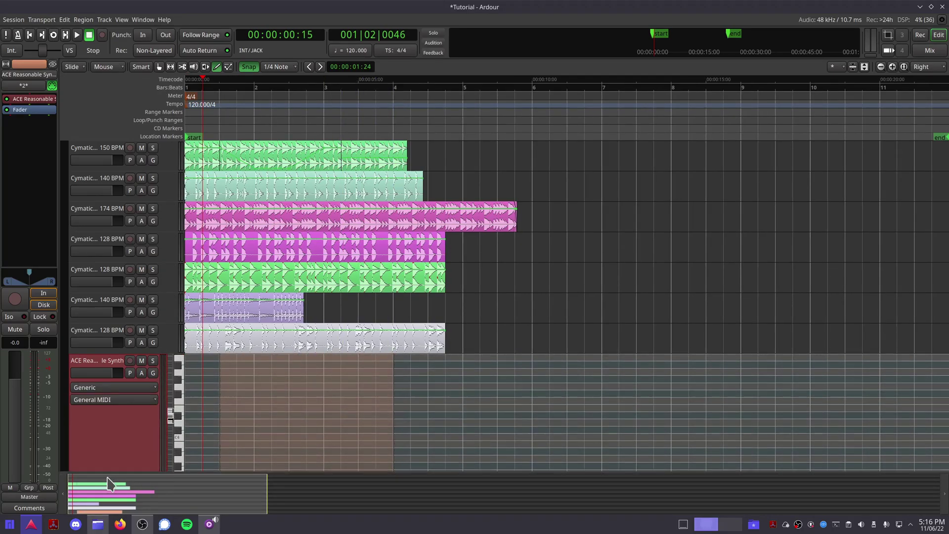
scroll(118, 424, down, 4)
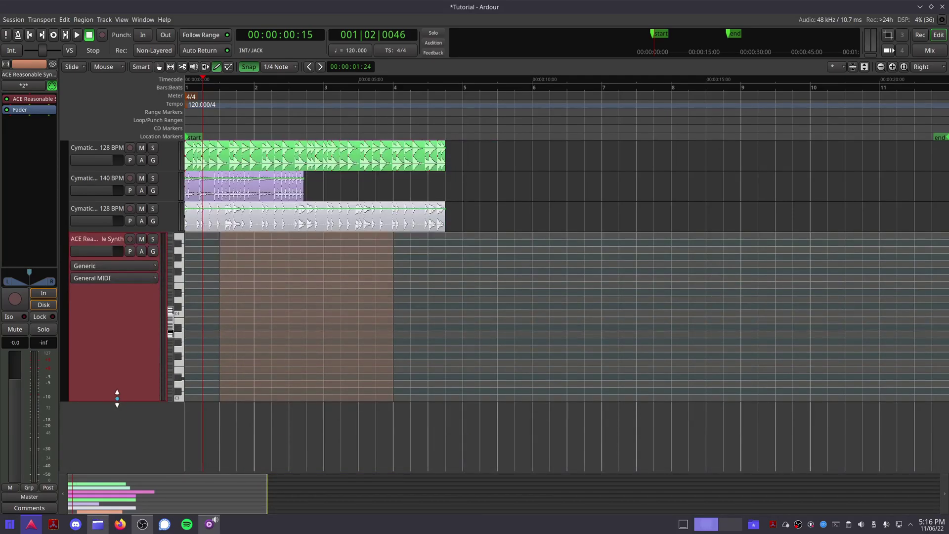
drag(117, 398, 120, 421)
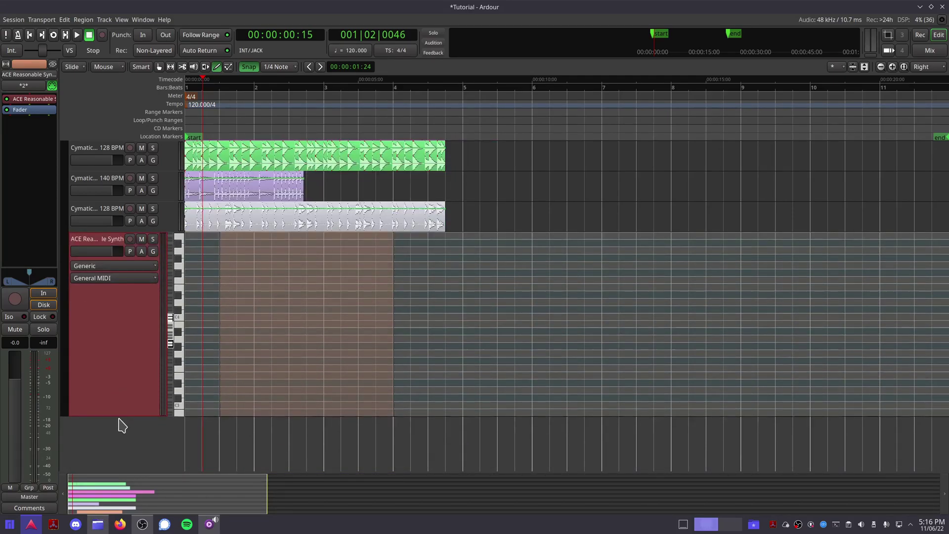
scroll(125, 352, down, 2)
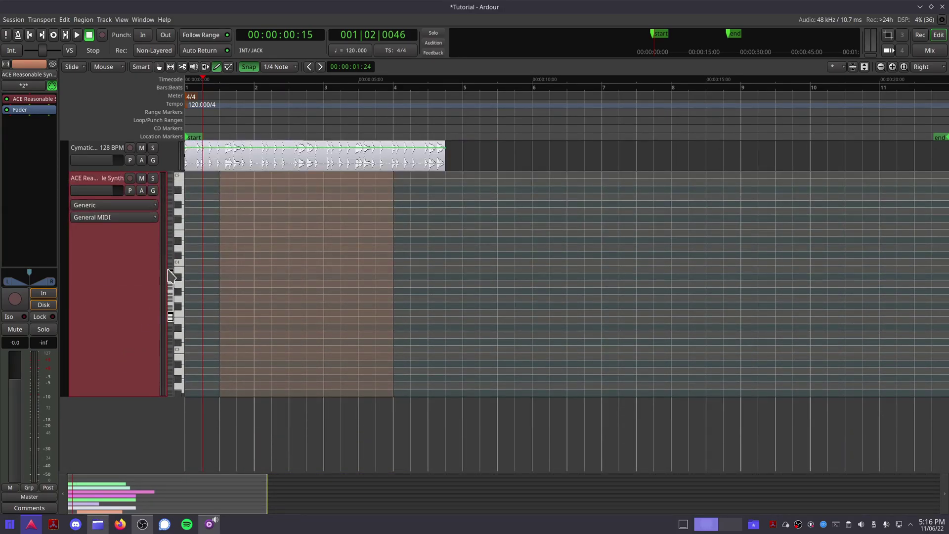
- Place five short melody notes, including F4 and C4, and move the F4 note a beat later
scroll(169, 272, down, 3)
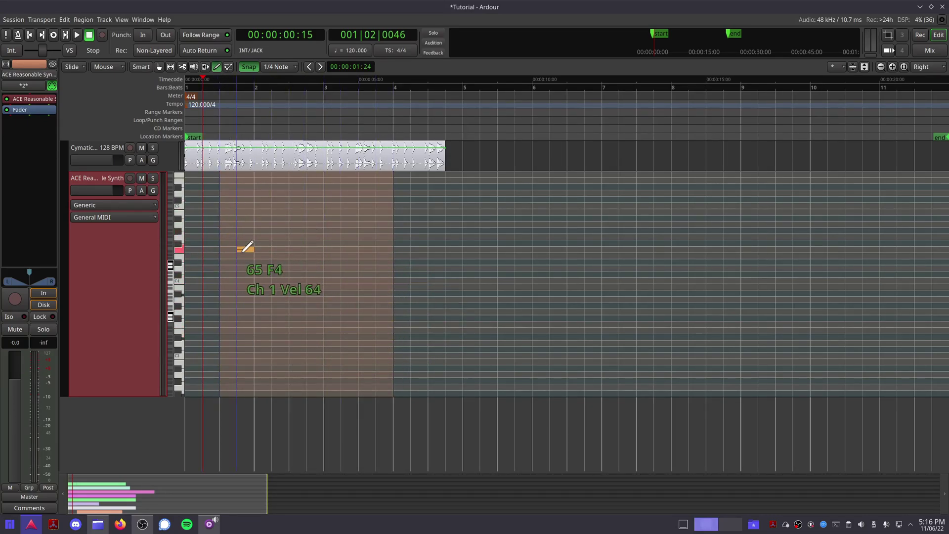
click(228, 262)
click(263, 218)
click(280, 324)
click(315, 281)
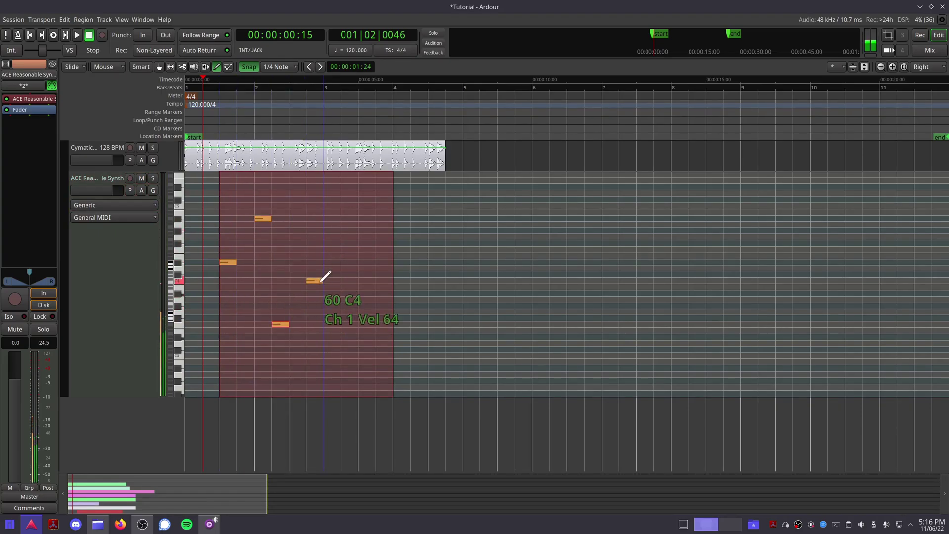
click(347, 249)
drag(355, 251, 366, 244)
- Draw four long sustained chord notes, low, middle and high, spanning roughly bars 1.75 to 3.25
drag(308, 318, 382, 318)
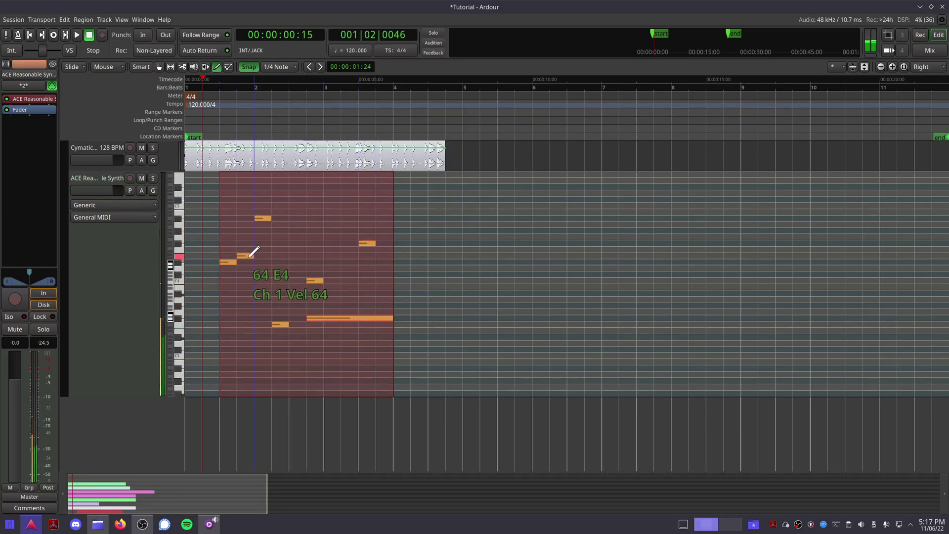
drag(239, 237, 341, 236)
drag(273, 187, 376, 187)
drag(239, 300, 358, 300)
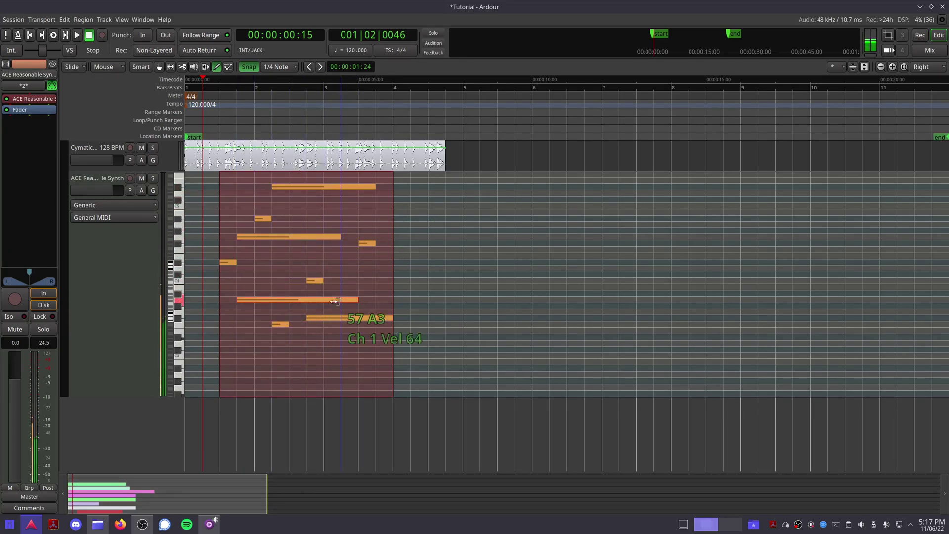
- In Internal Edit mode, rubber-band select two different groups of notes
click(228, 67)
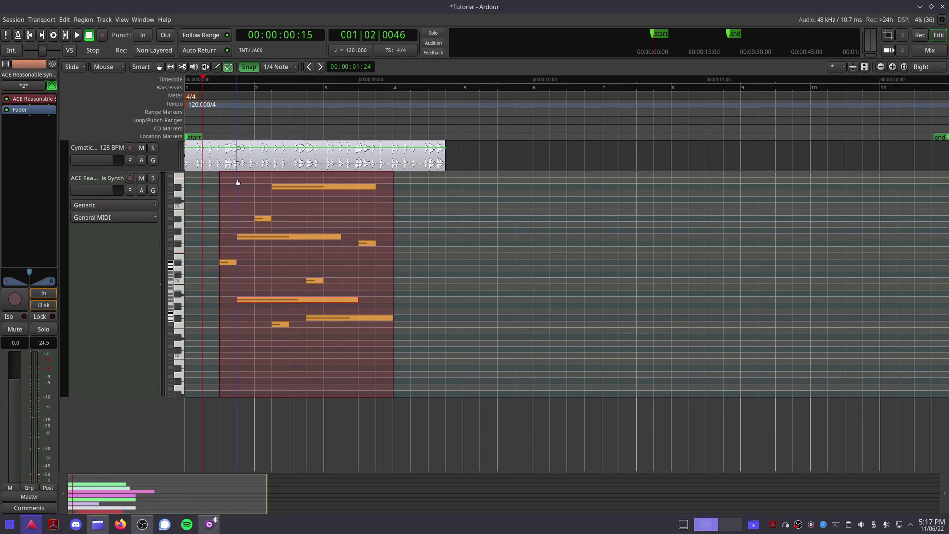
drag(238, 183, 366, 350)
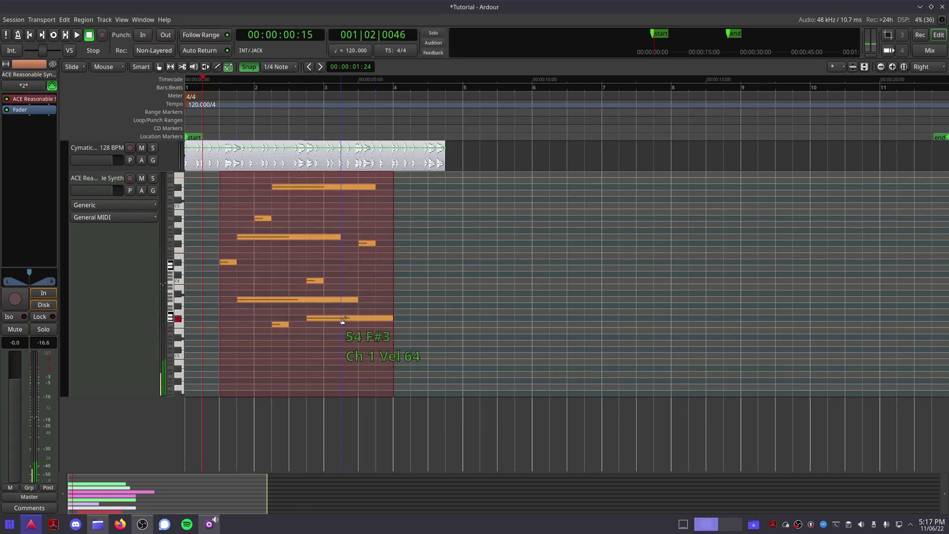
drag(381, 214, 297, 331)
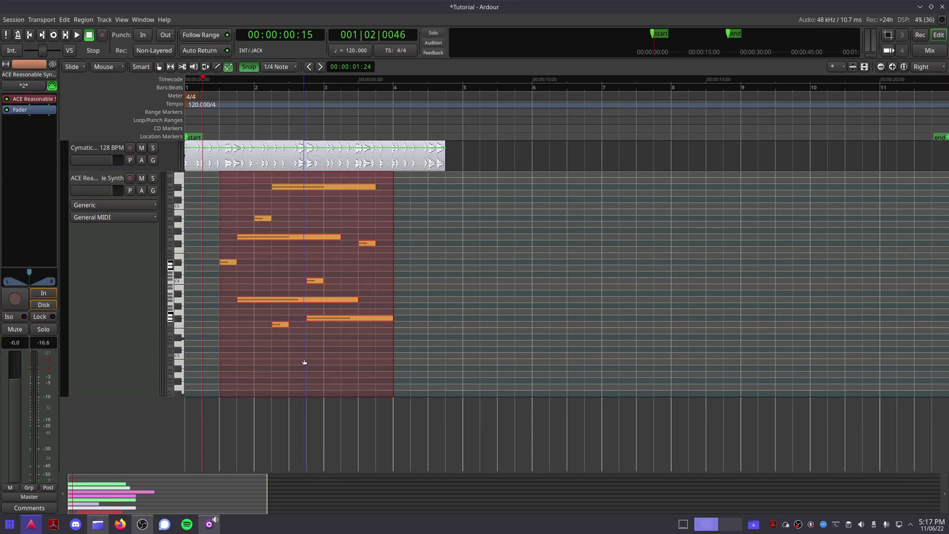
- Add a short C3, another short low note a beat later, and a long chord note through bars 2-3
click(263, 356)
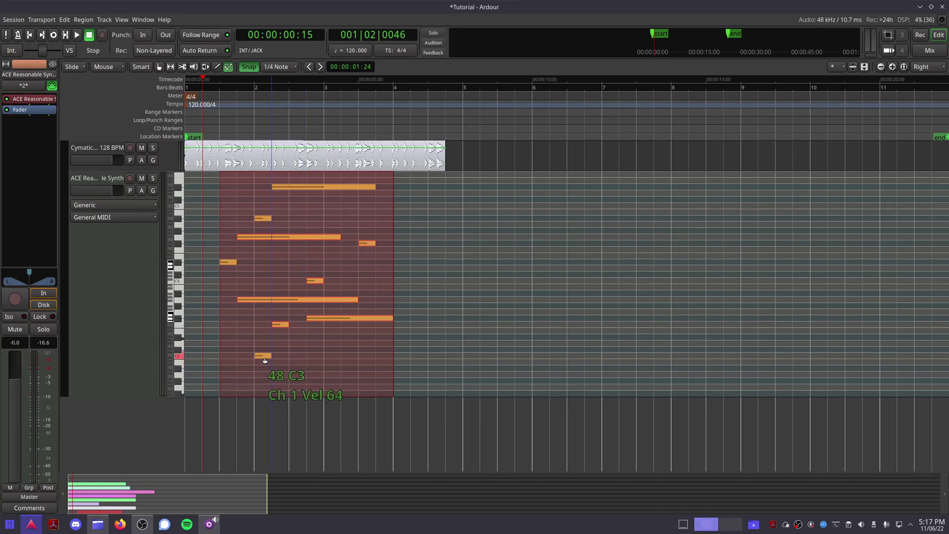
click(315, 368)
drag(259, 262, 330, 255)
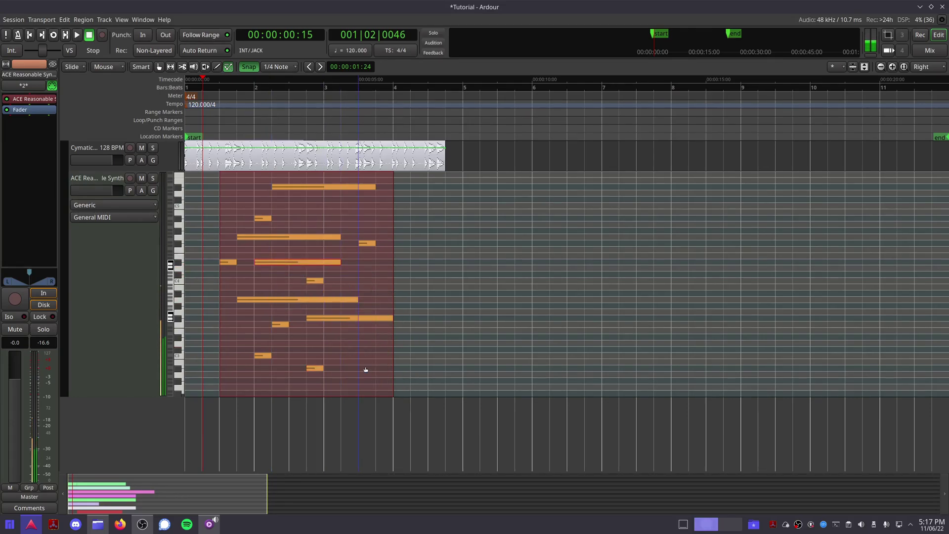
- Move the MIDI region one grid step later and mark a time range across it
click(159, 66)
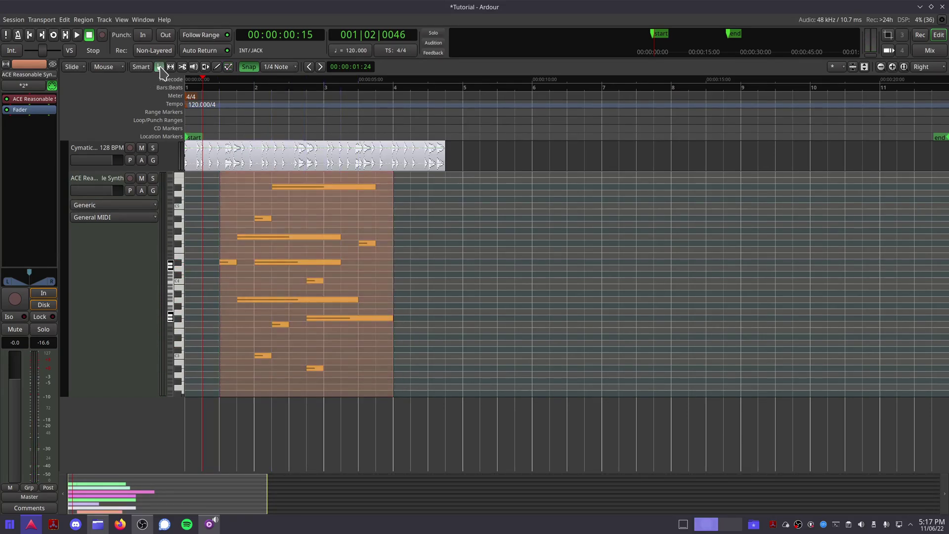
mouse_move(228, 197)
mouse_down()
mouse_move(368, 198)
mouse_move(245, 198)
mouse_up()
click(170, 66)
drag(289, 225, 376, 228)
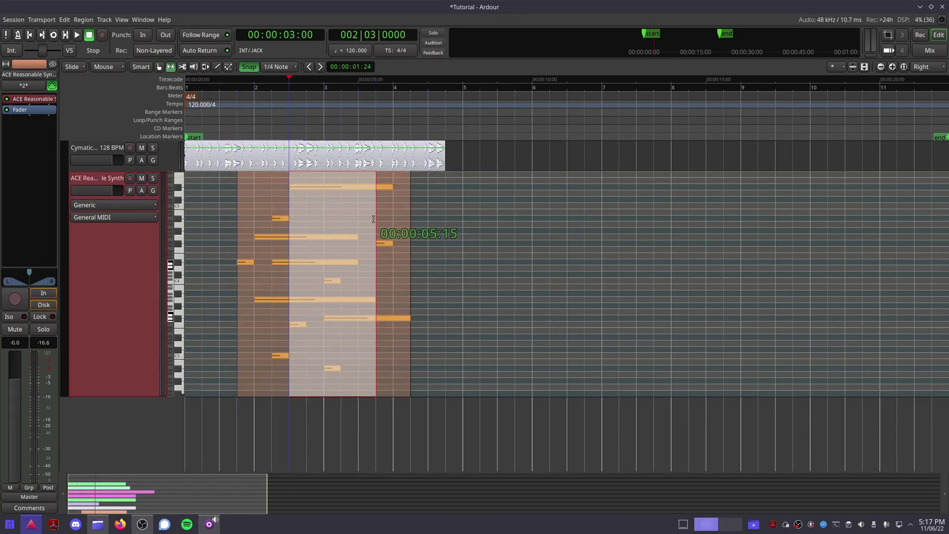
- Split the MIDI region near its end and partway through bar 2, undoing a trial time-stretch
click(182, 66)
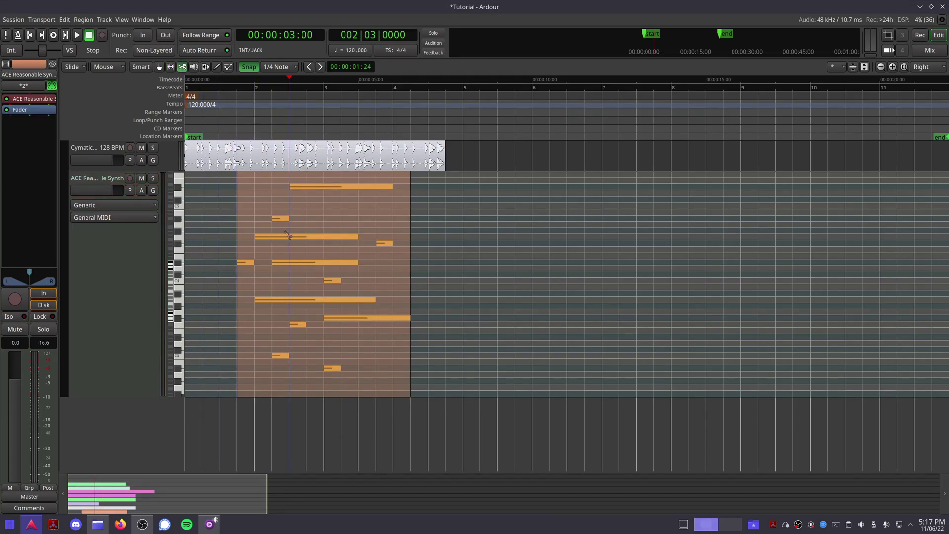
click(399, 237)
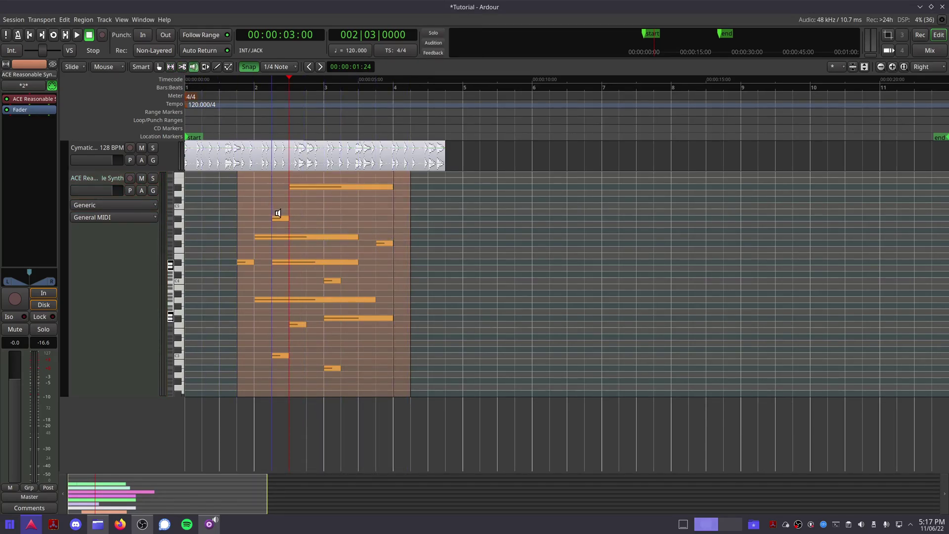
click(272, 208)
click(205, 67)
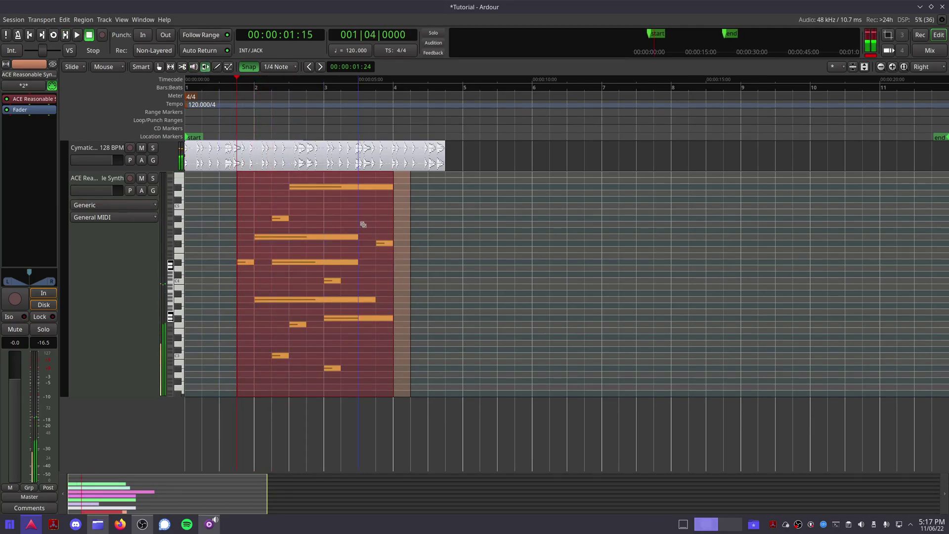
drag(387, 230, 526, 229)
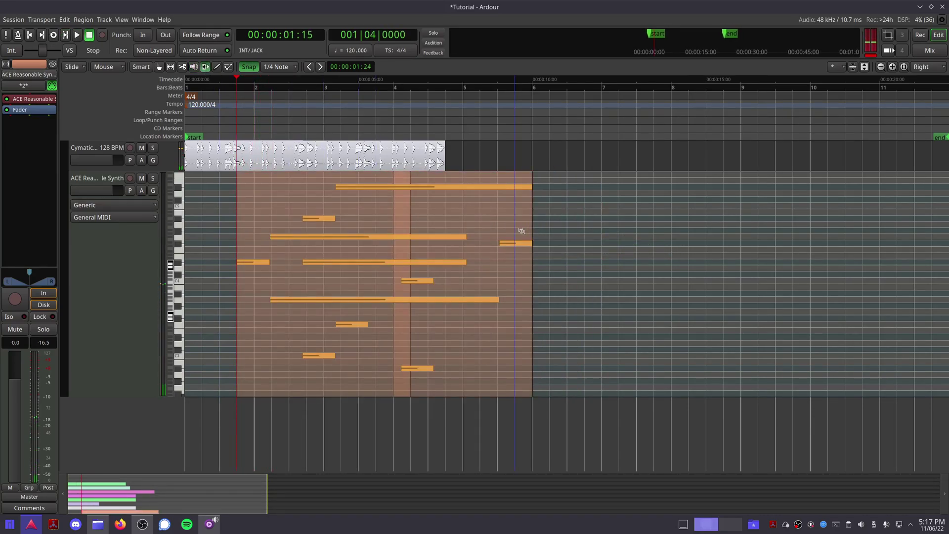
key(ctrl+z)
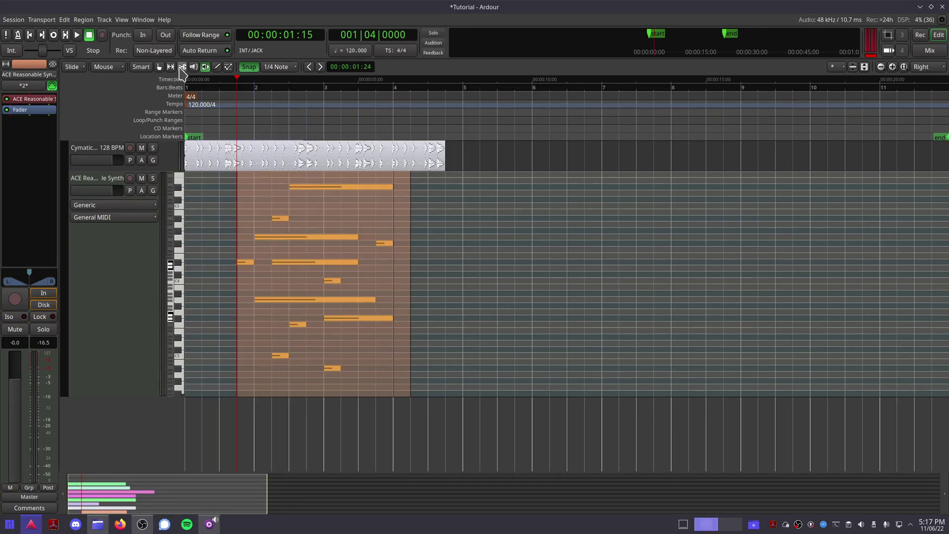
click(304, 214)
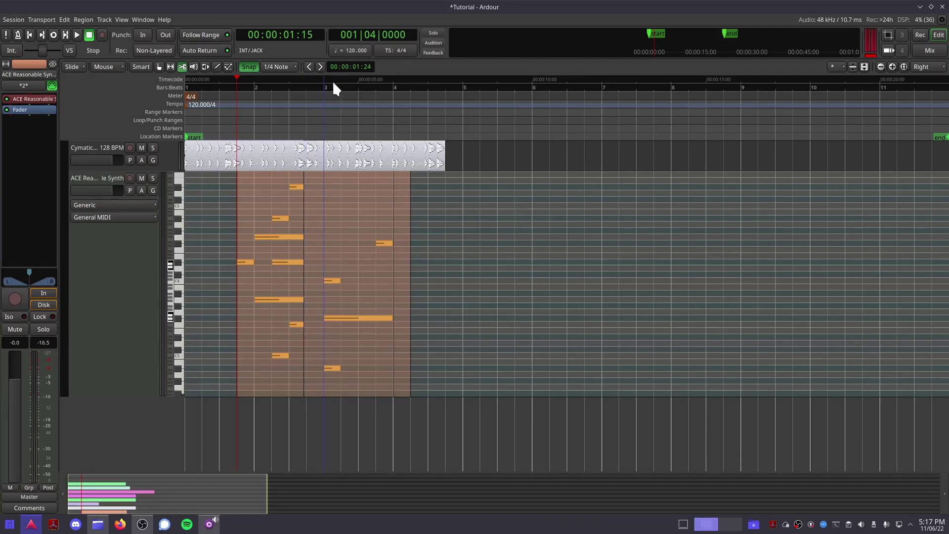
click(359, 81)
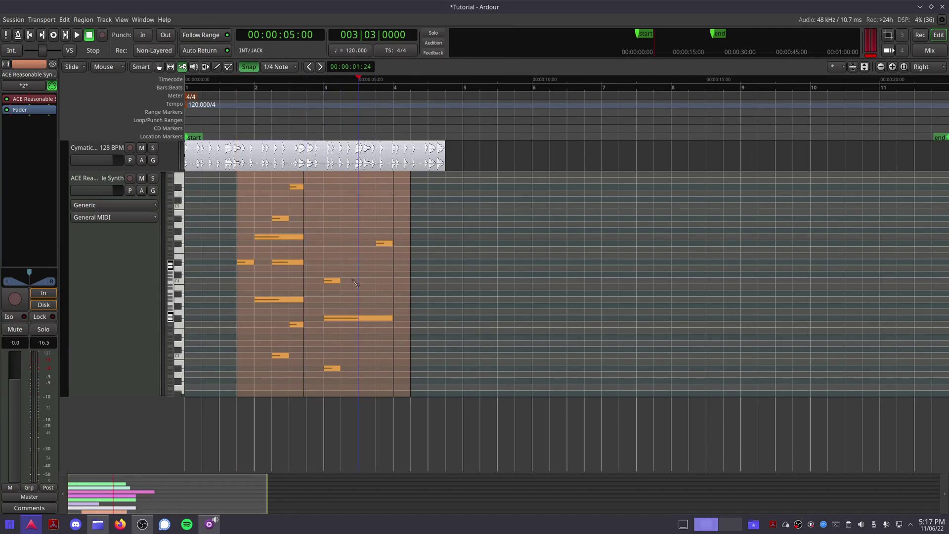